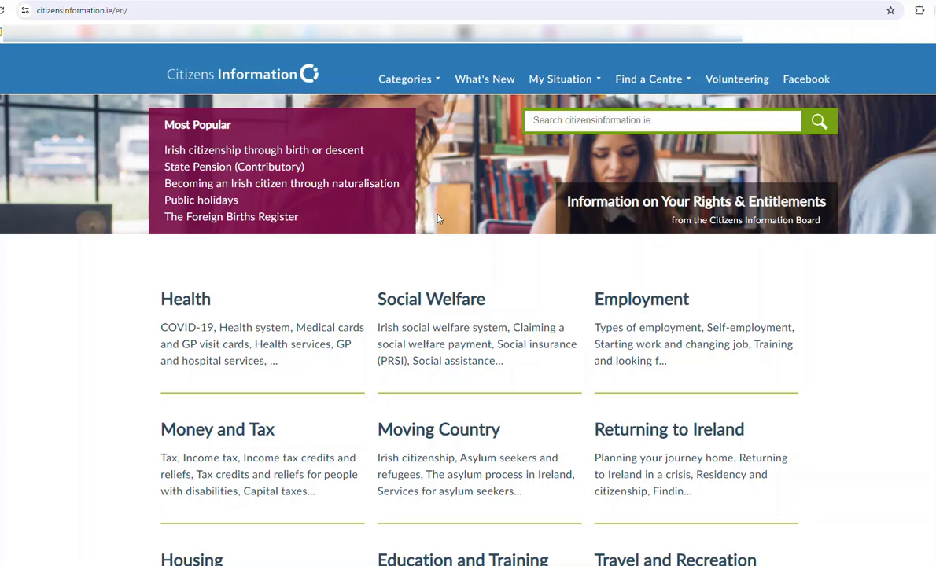
# - Search the Citizens Information site for 'mygovid'
pyautogui.click(559, 122)
pyautogui.write('go')
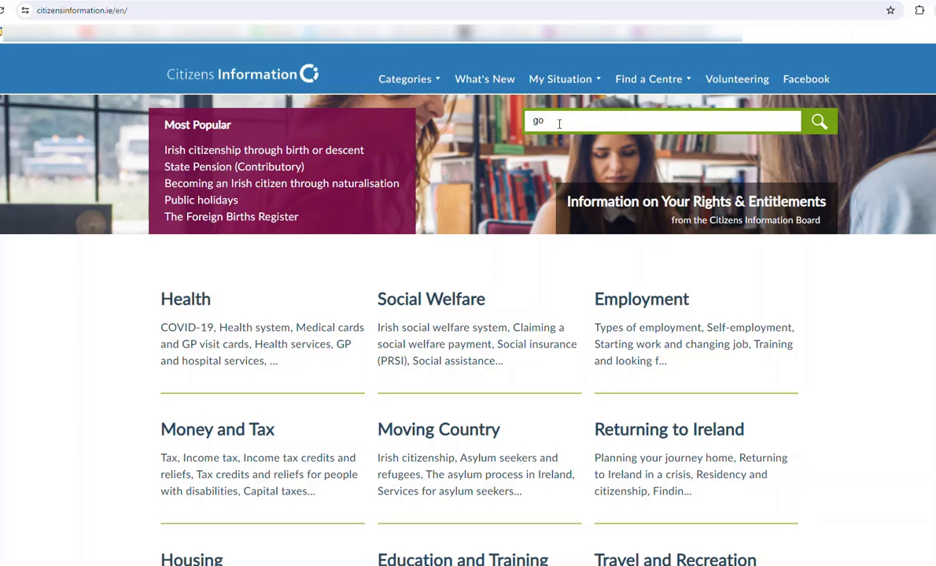
pyautogui.write('vid')
pyautogui.press('Left')
pyautogui.press('Left')
pyautogui.press('Left')
pyautogui.press('Left')
pyautogui.press('Left')
pyautogui.write('my')
pyautogui.press('Return')
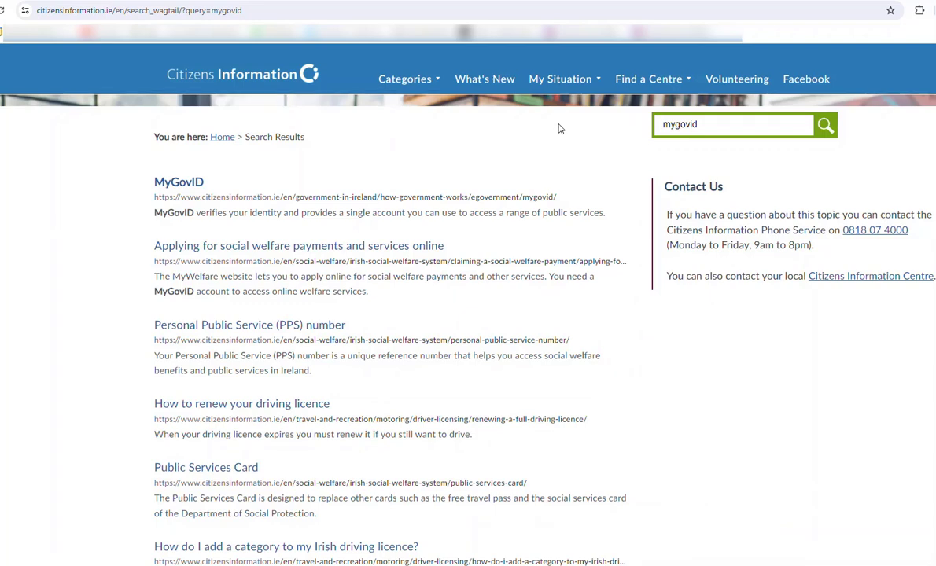
# - Open the MyGovID article and read down to 'How to apply for a basic MyGovID account'
pyautogui.click(179, 181)
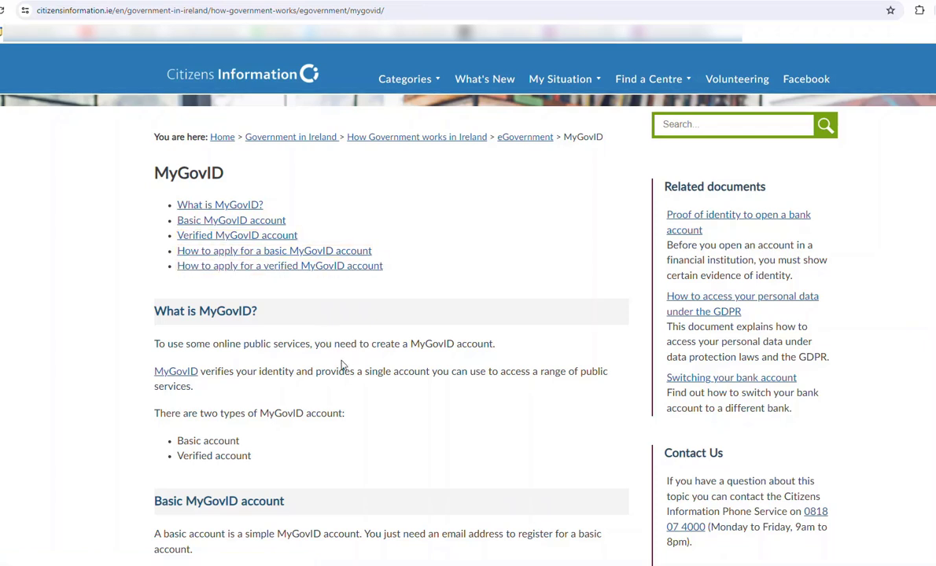
pyautogui.scroll(-3, 364, 369)
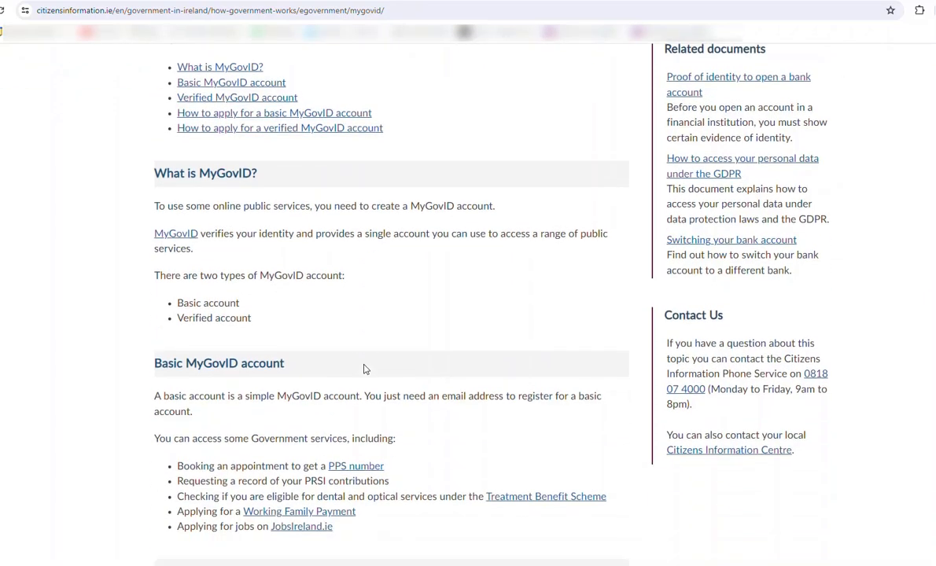
pyautogui.scroll(-3, 364, 369)
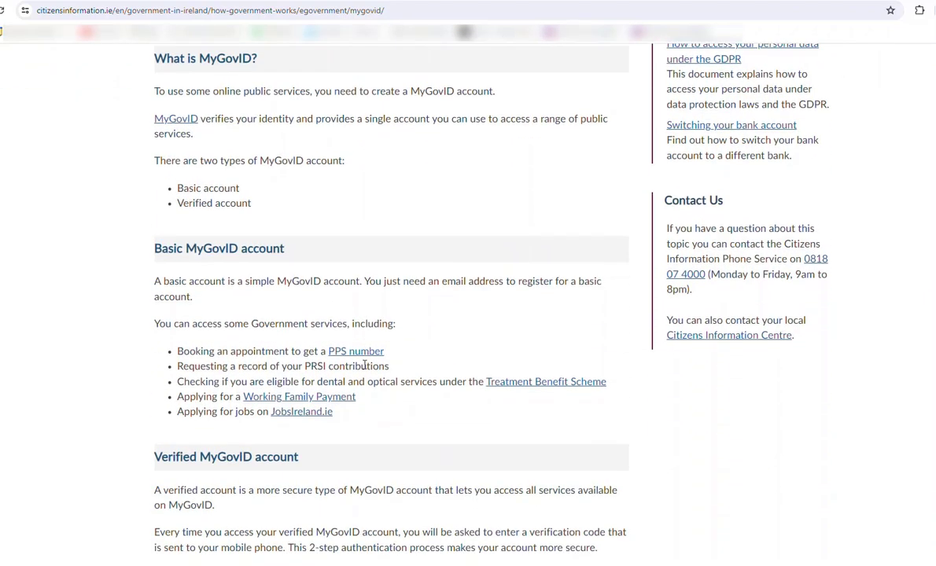
pyautogui.scroll(-3, 364, 369)
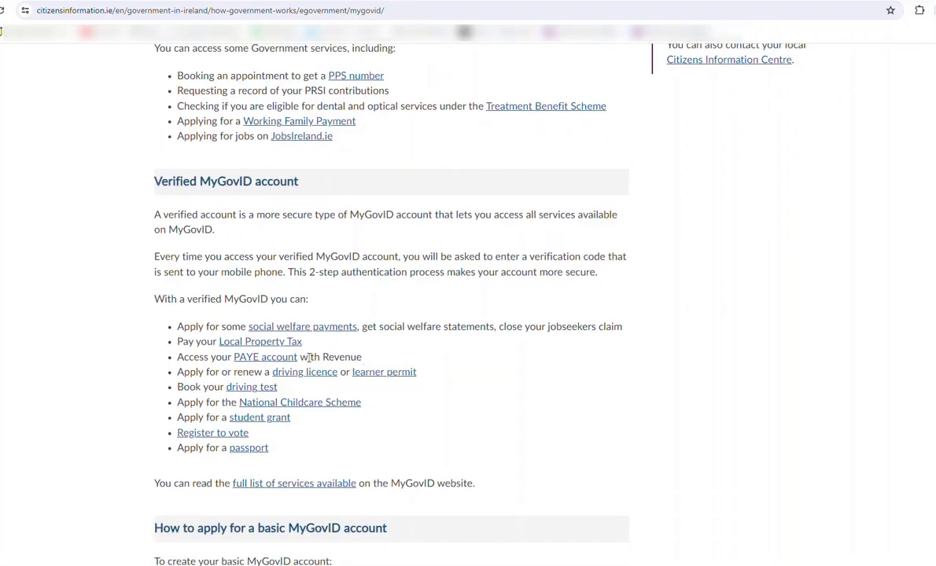
pyautogui.click(277, 328)
pyautogui.scroll(-1, 285, 451)
pyautogui.scroll(-3, 285, 452)
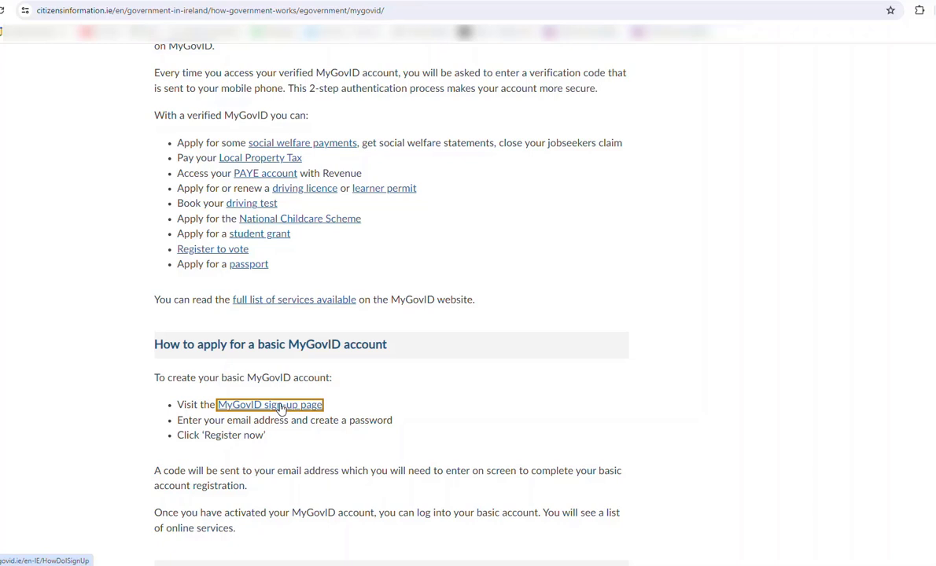
# - Open the MyGovID sign-up page and review the basic and verified account requirements
pyautogui.click(282, 406)
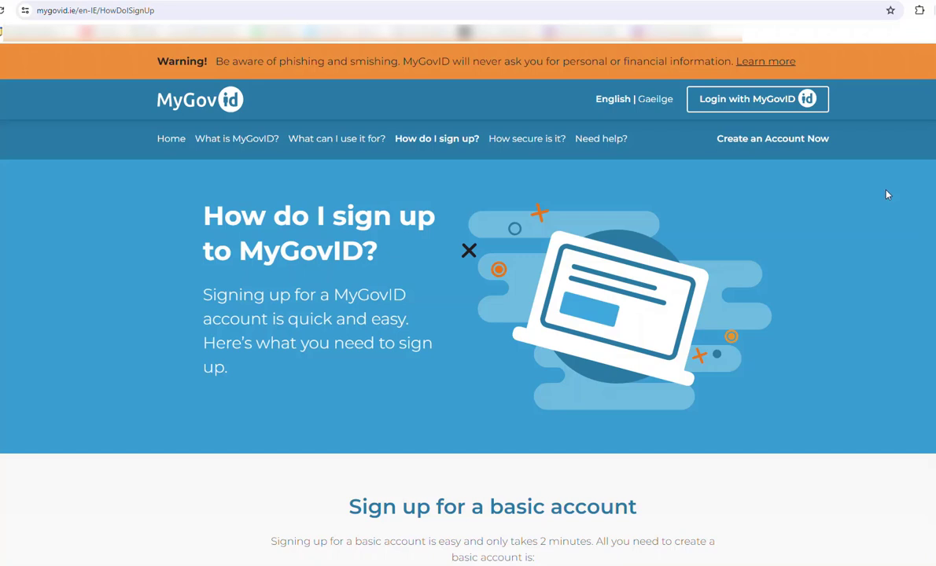
pyautogui.scroll(-4, 468, 315)
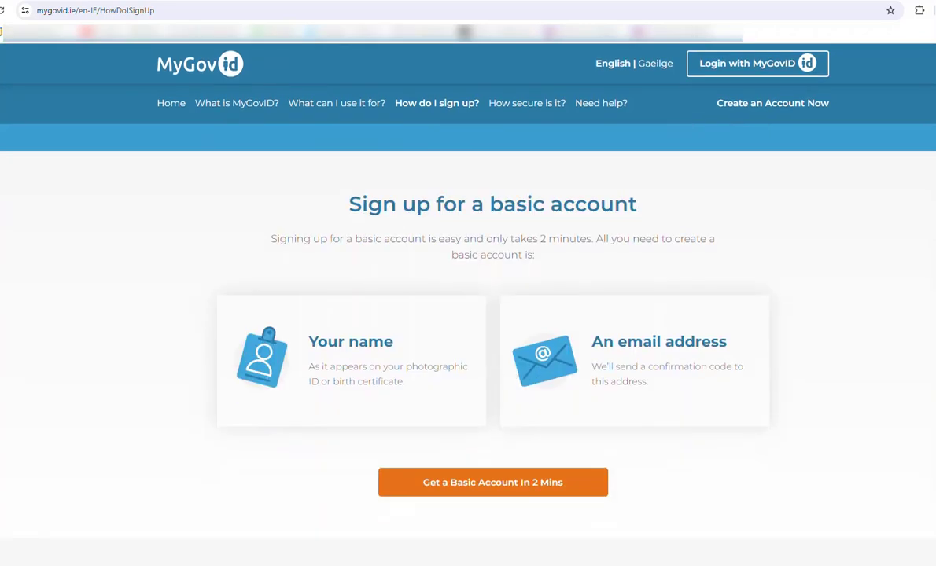
pyautogui.scroll(-1, 467, 315)
pyautogui.scroll(-4, 468, 315)
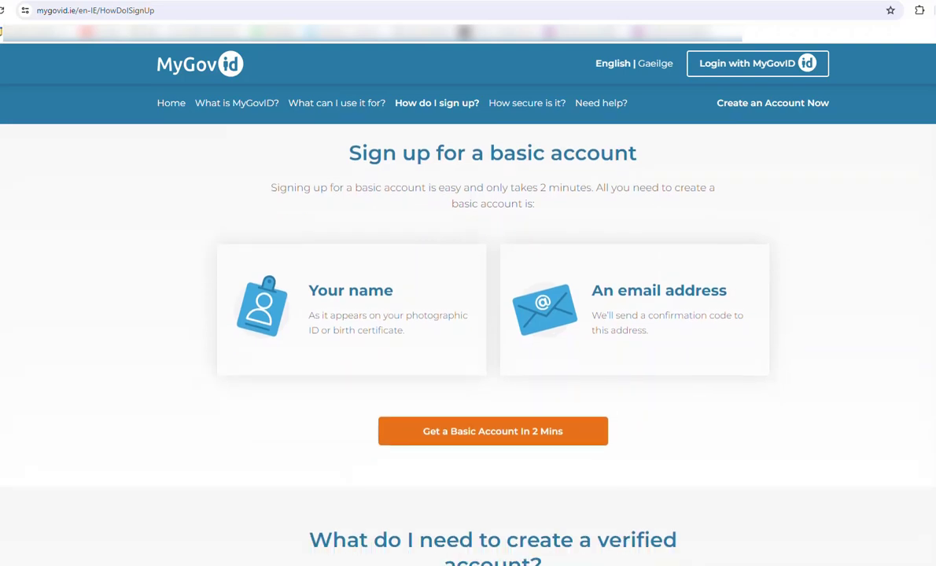
pyautogui.scroll(-2, 467, 314)
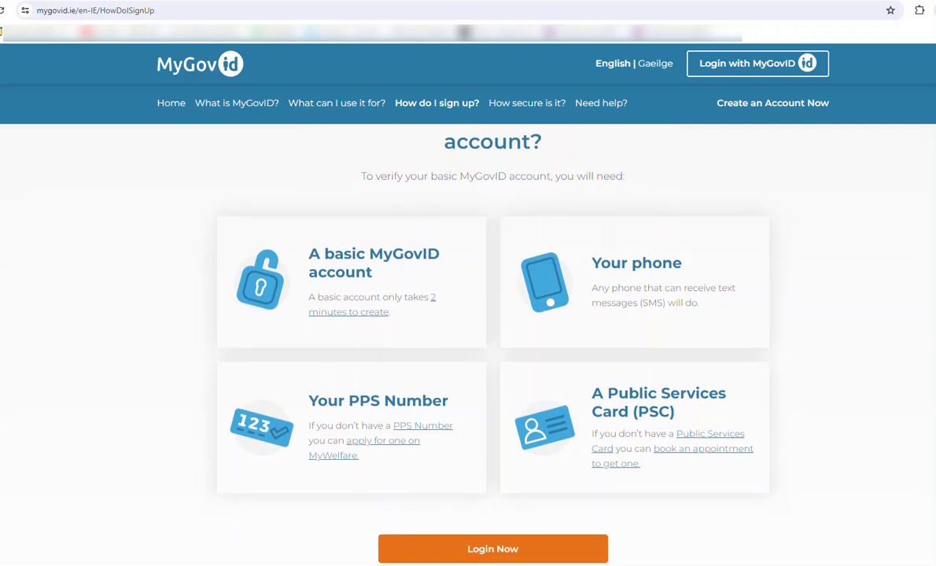
pyautogui.scroll(-1, 468, 314)
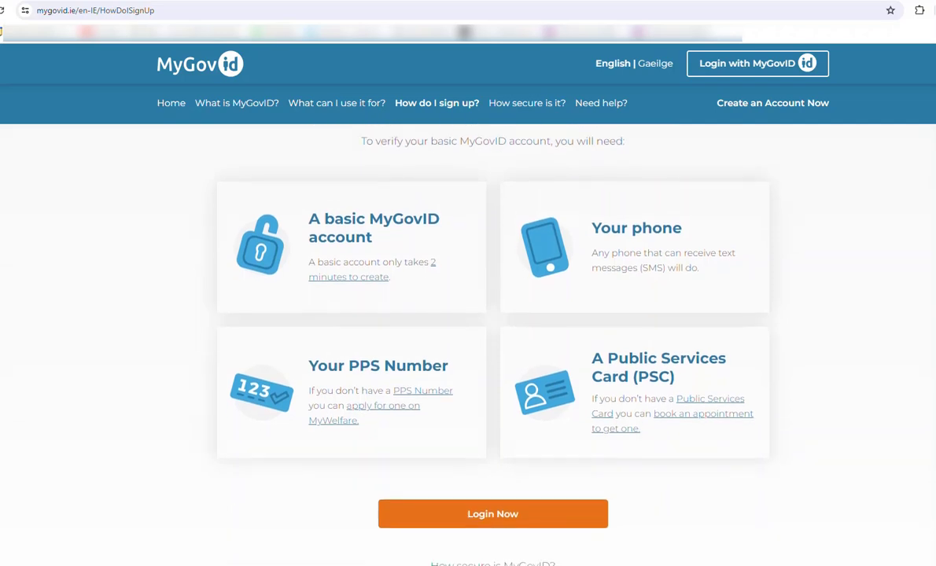
pyautogui.scroll(5, 468, 315)
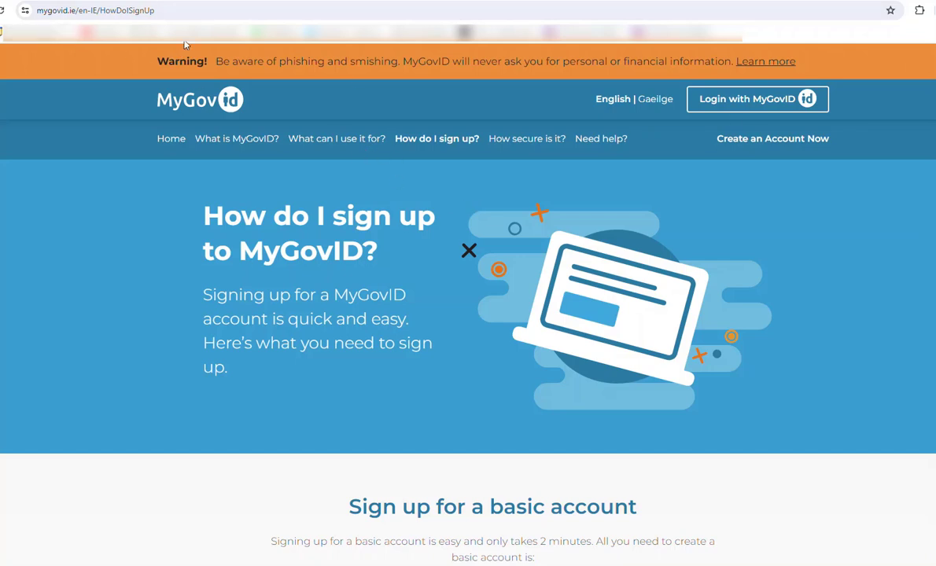
# - Go to the mywelfare.ie home page
pyautogui.click(165, 11)
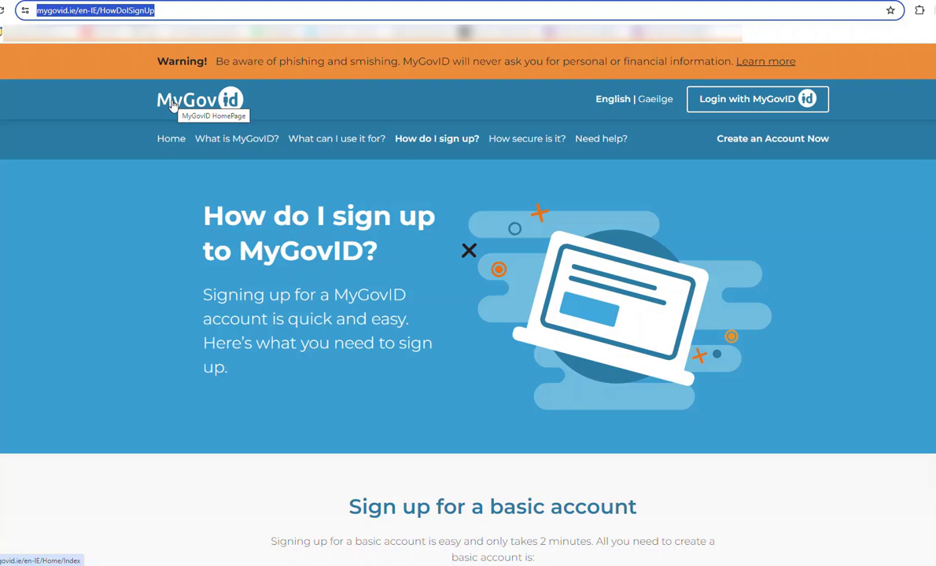
pyautogui.write('my')
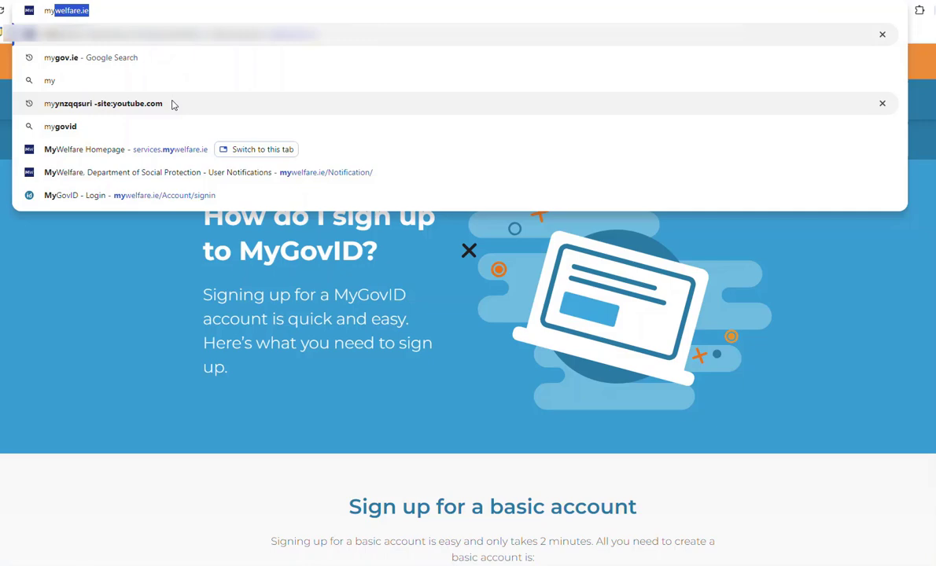
pyautogui.press('Right')
pyautogui.press('Return')
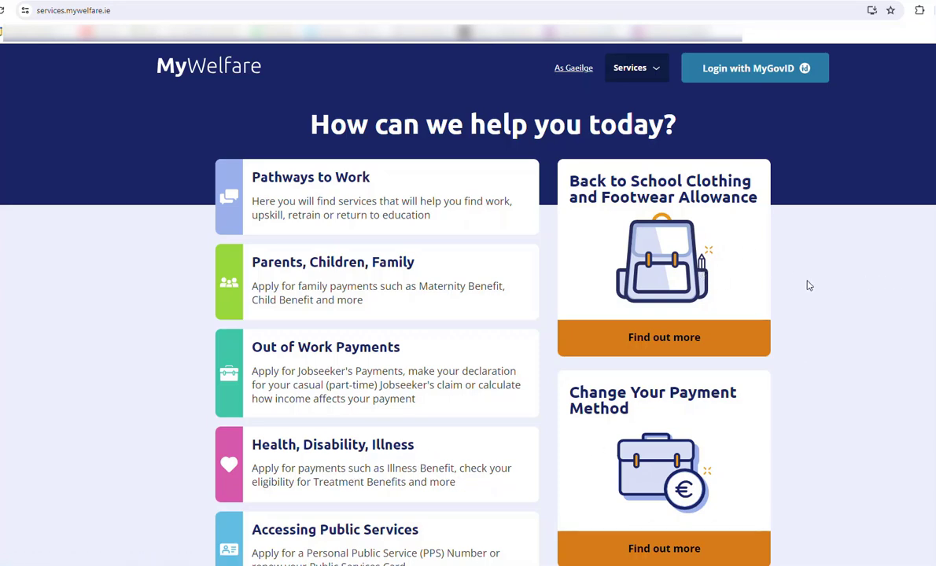
# - Browse the MyWelfare services and open the Health, Disability, Illness topic
pyautogui.scroll(-1, 807, 284)
pyautogui.scroll(-3, 807, 284)
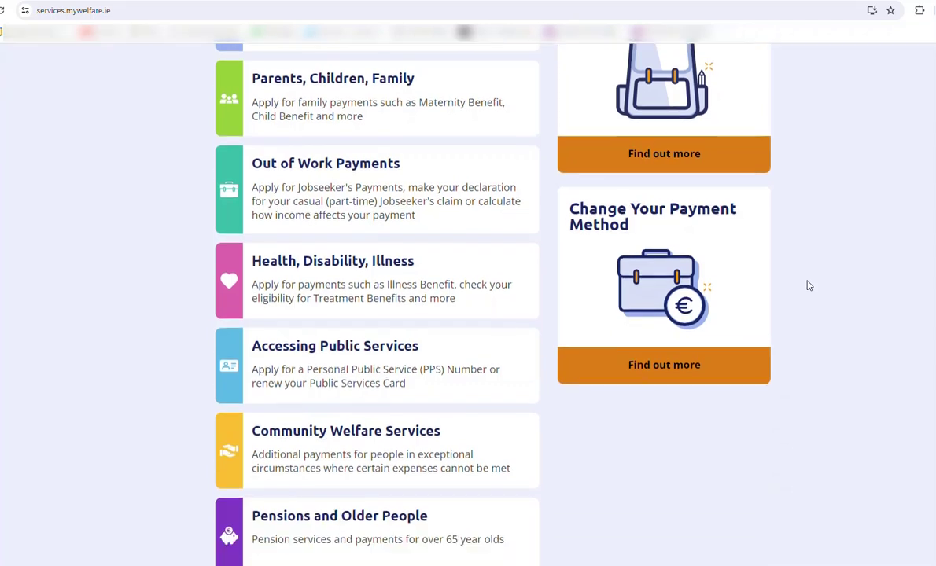
pyautogui.scroll(-3, 807, 284)
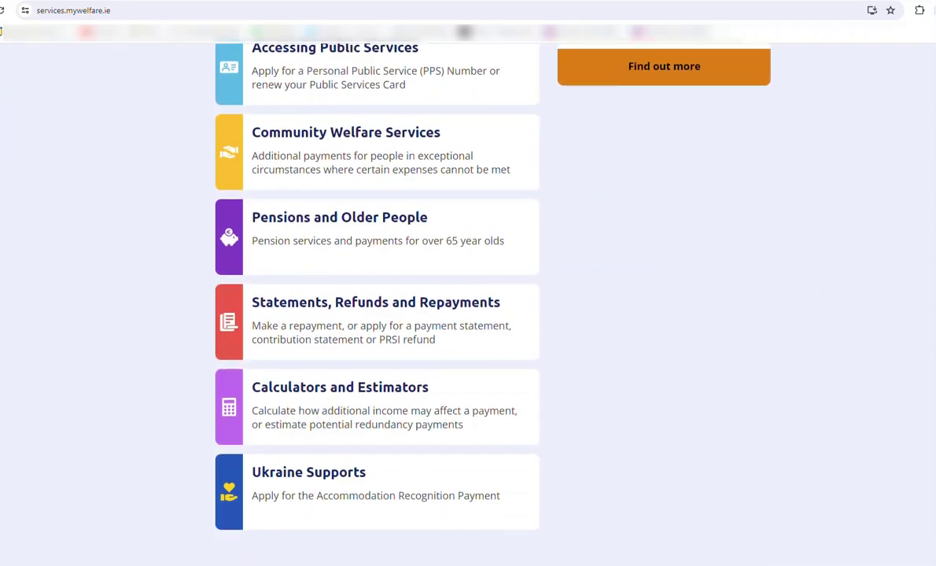
pyautogui.scroll(1, 724, 425)
pyautogui.scroll(6, 725, 425)
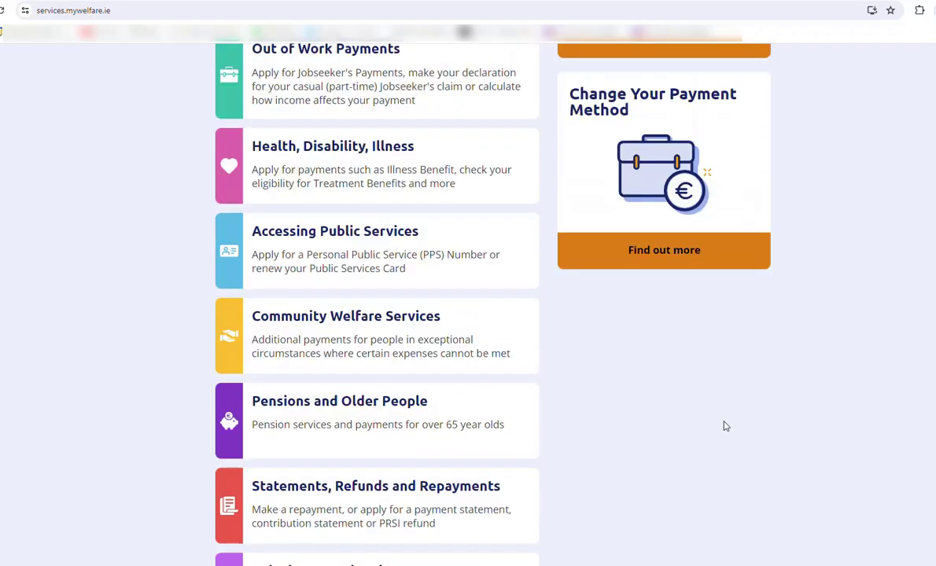
pyautogui.scroll(1, 725, 425)
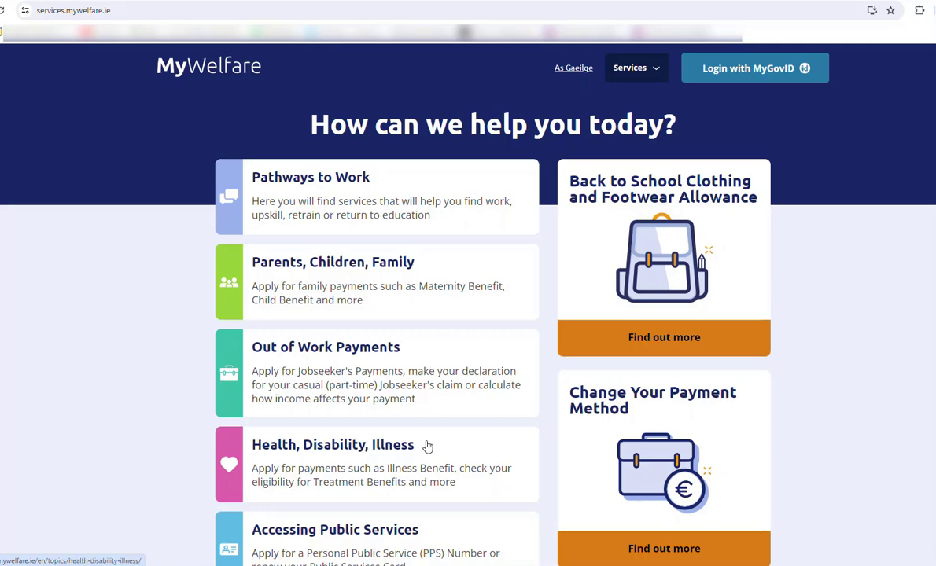
pyautogui.click(368, 445)
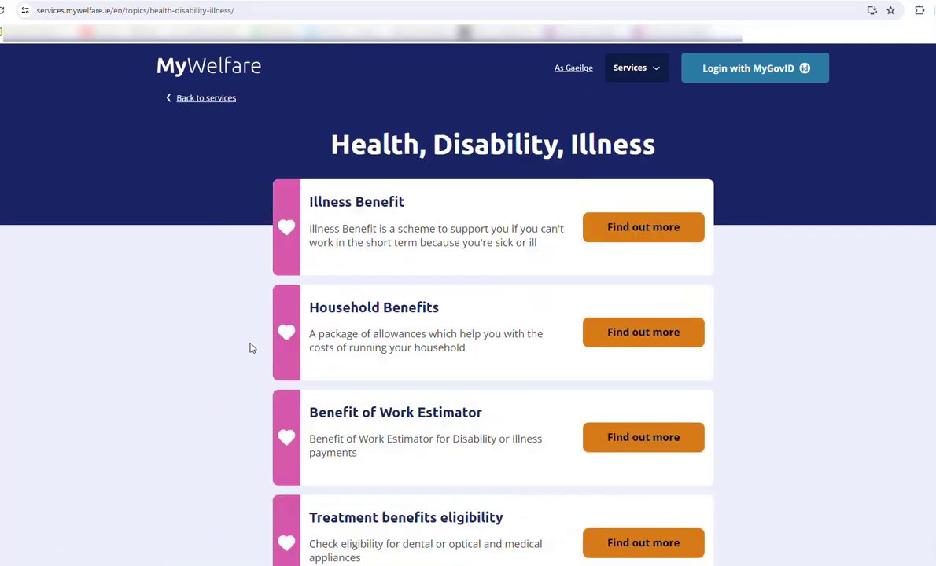
pyautogui.scroll(-1, 211, 363)
pyautogui.scroll(-2, 211, 363)
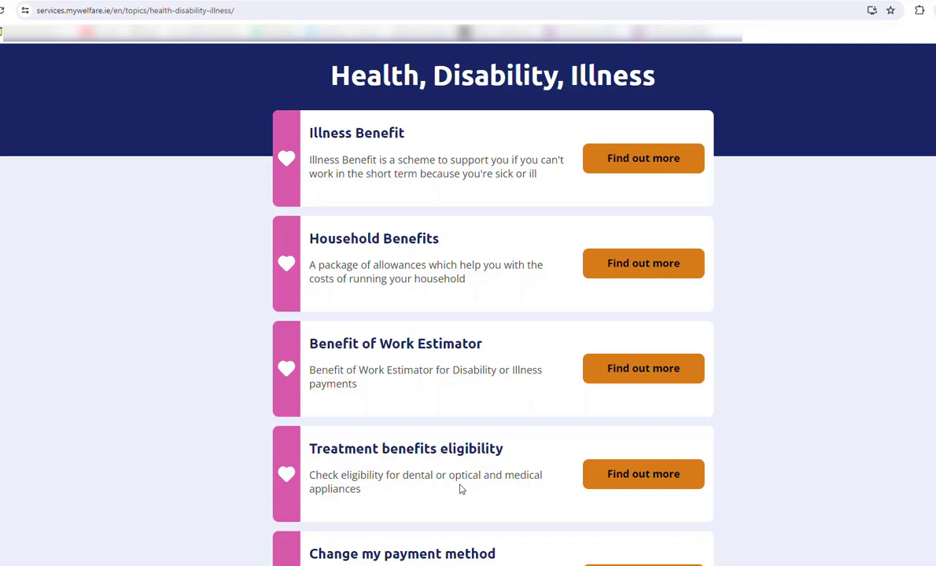
pyautogui.scroll(2, 314, 385)
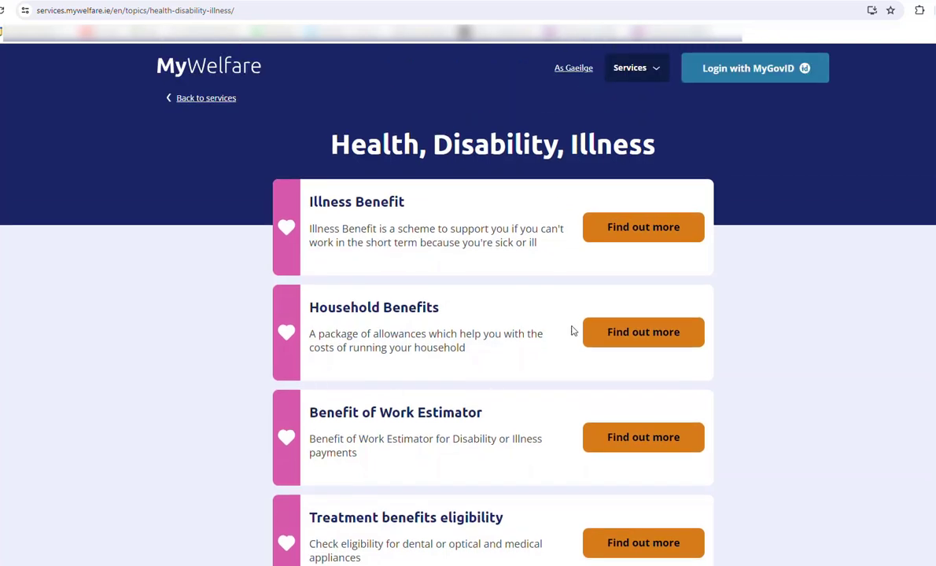
# - Log in with MyGovID using email and password, then start entering the texted verification code
pyautogui.click(732, 77)
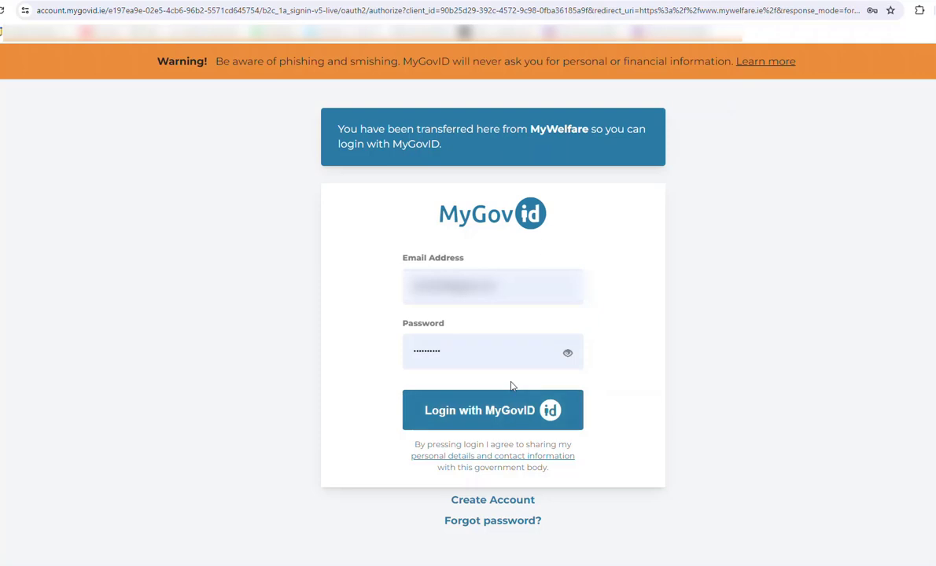
pyautogui.click(480, 426)
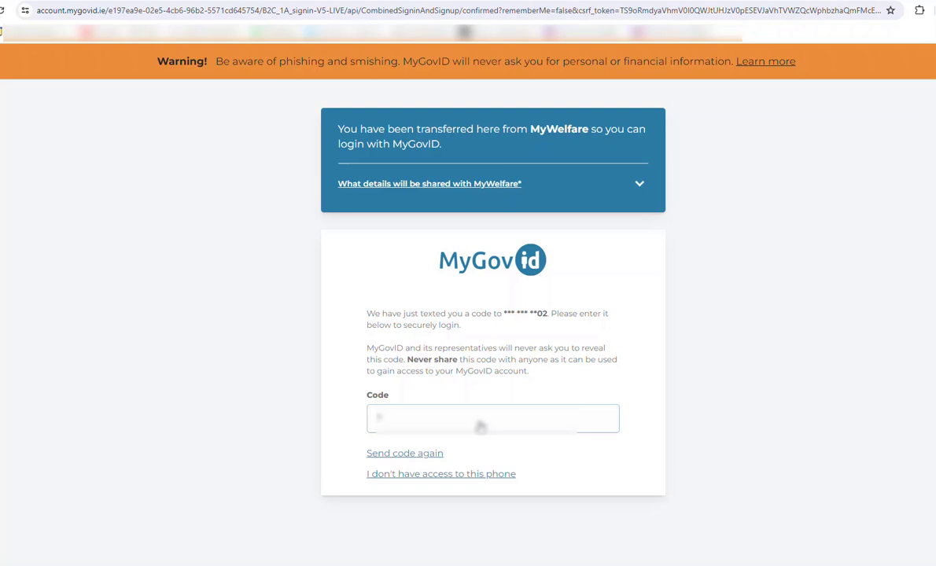
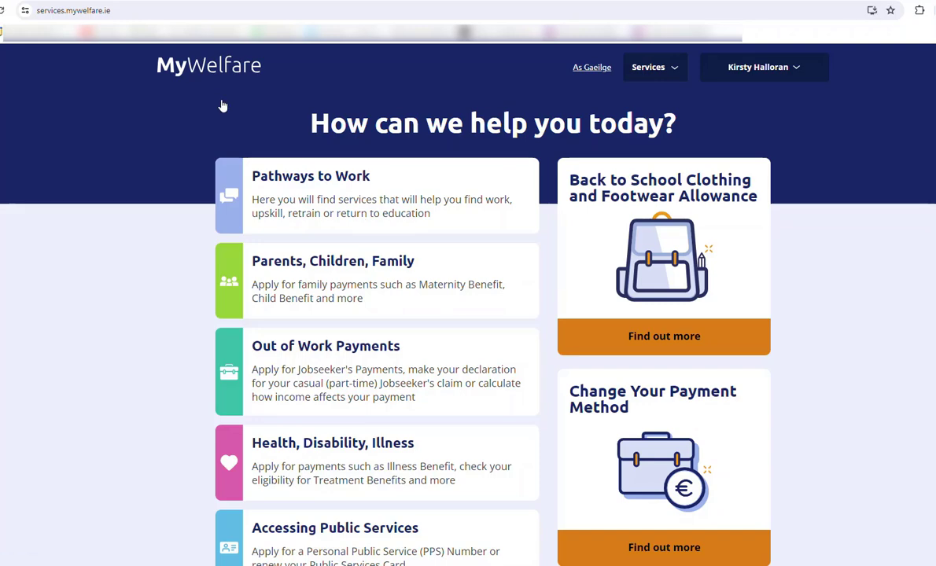
# - Reopen the Health, Disability, Illness topic from the signed-in MyWelfare home page
pyautogui.scroll(-2, 430, 487)
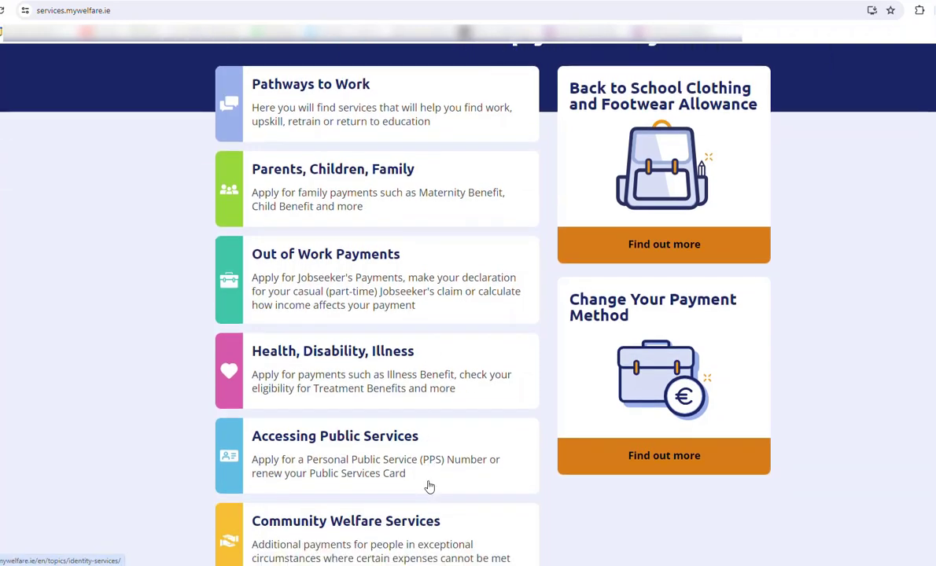
pyautogui.scroll(1, 429, 488)
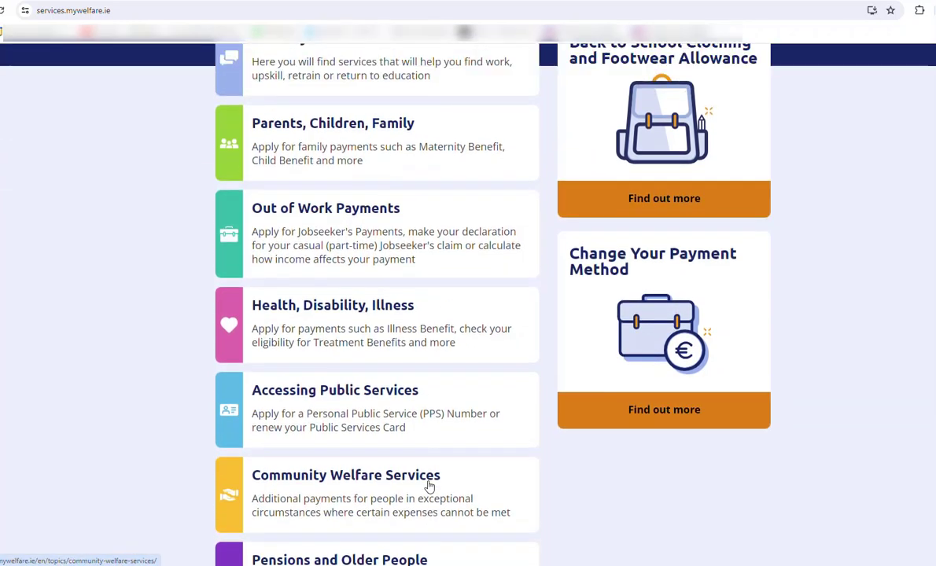
pyautogui.scroll(1, 430, 488)
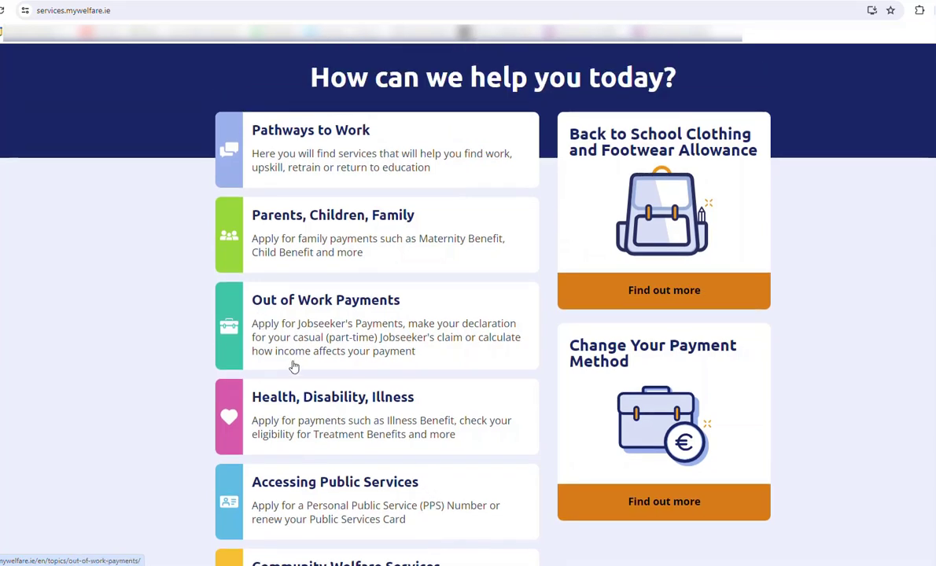
pyautogui.click(313, 405)
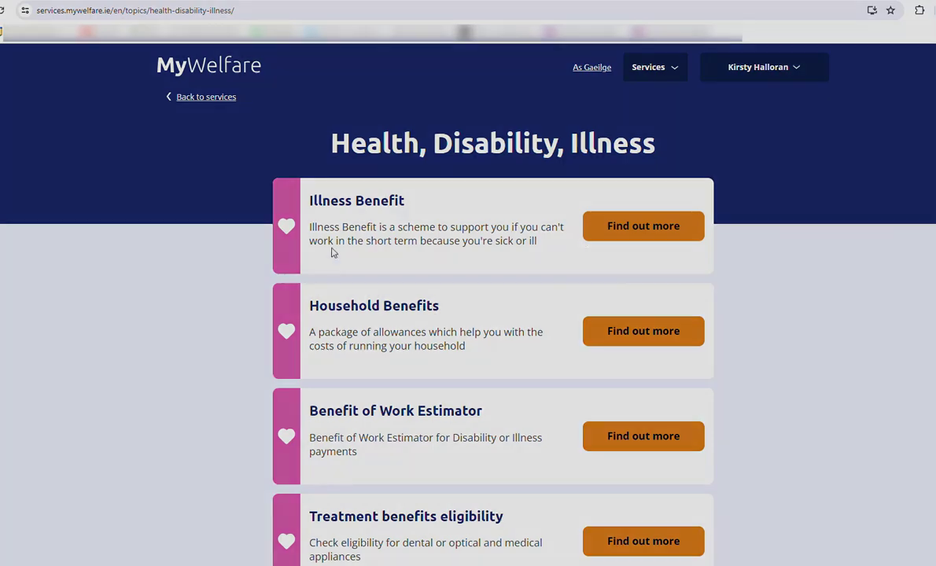
# - Open Treatment benefits eligibility and read its dental, optical and hearing cover details
pyautogui.scroll(-1, 176, 366)
pyautogui.scroll(-2, 177, 366)
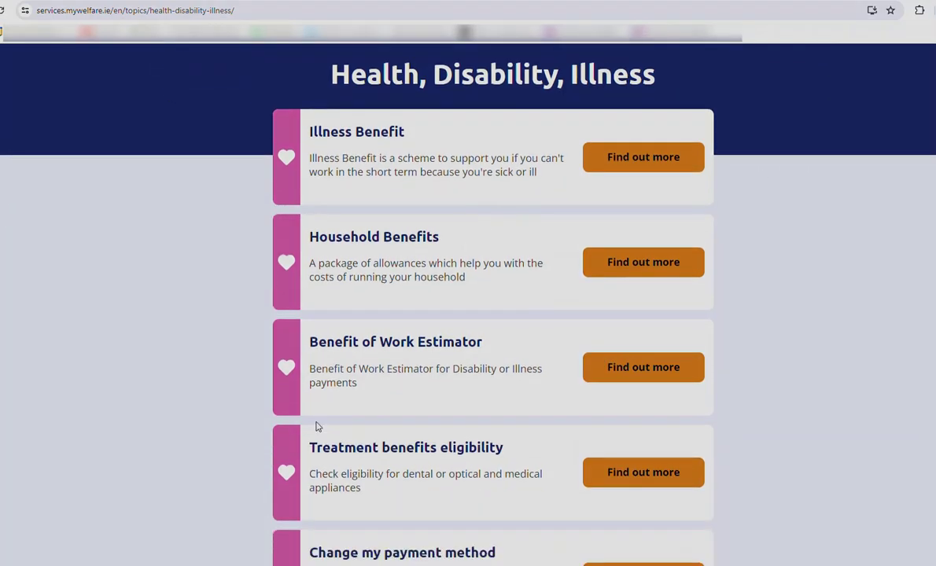
pyautogui.click(624, 473)
pyautogui.scroll(-3, 564, 468)
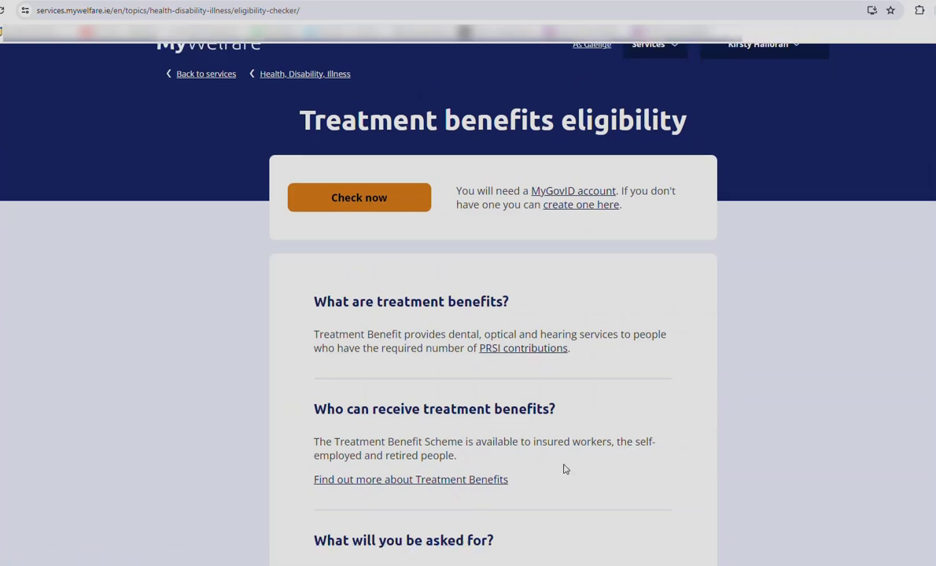
pyautogui.scroll(-1, 441, 304)
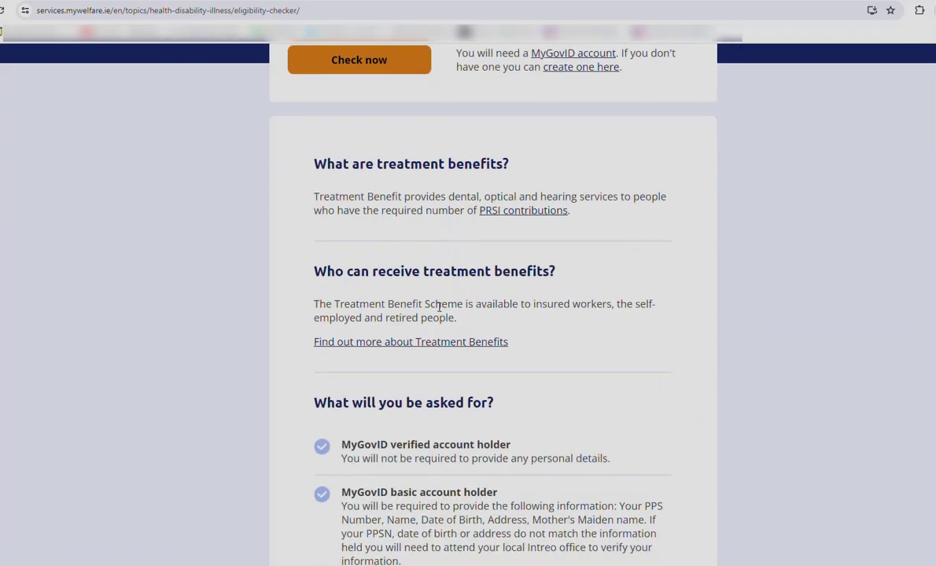
pyautogui.scroll(1, 439, 311)
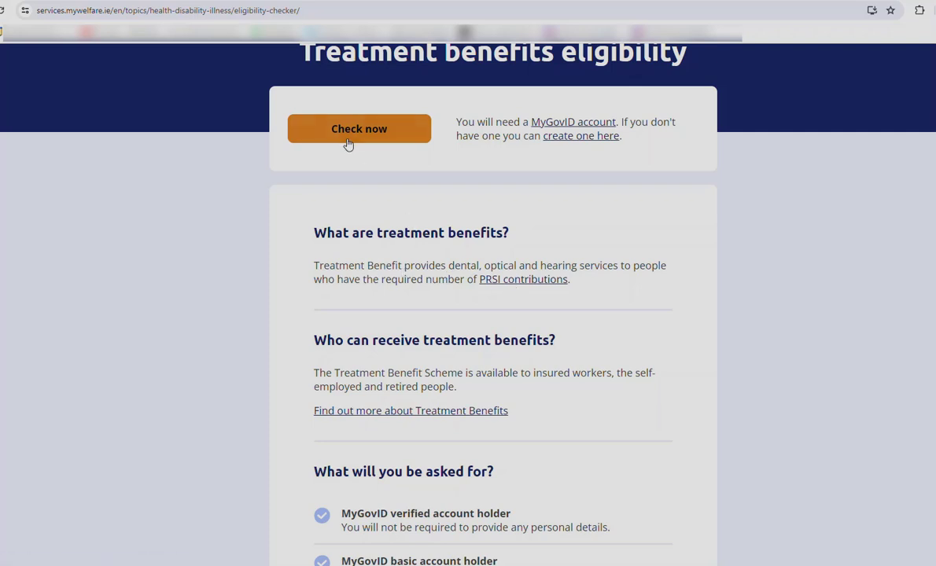
pyautogui.scroll(2, 353, 136)
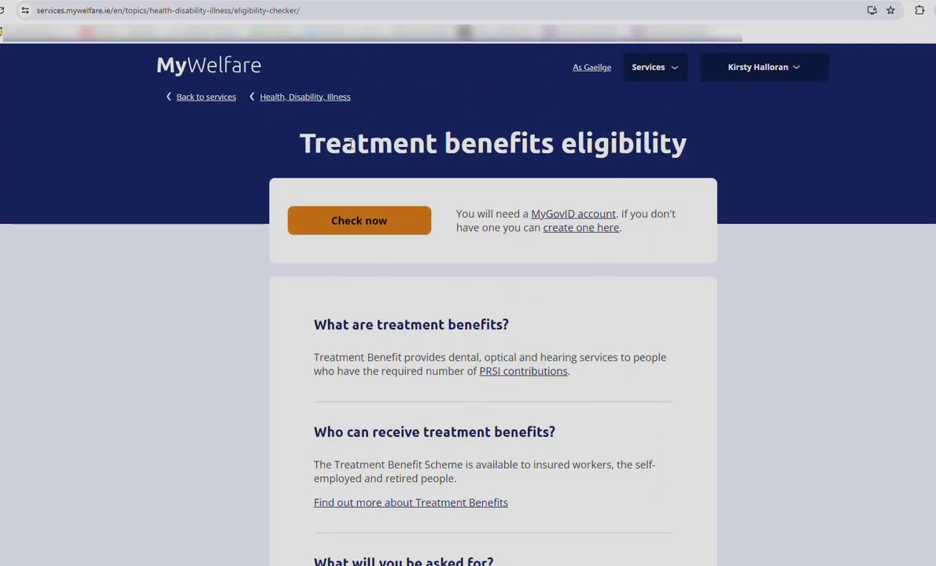
# - Run the treatment benefits eligibility check, then open the Services menu and account options
pyautogui.click(358, 221)
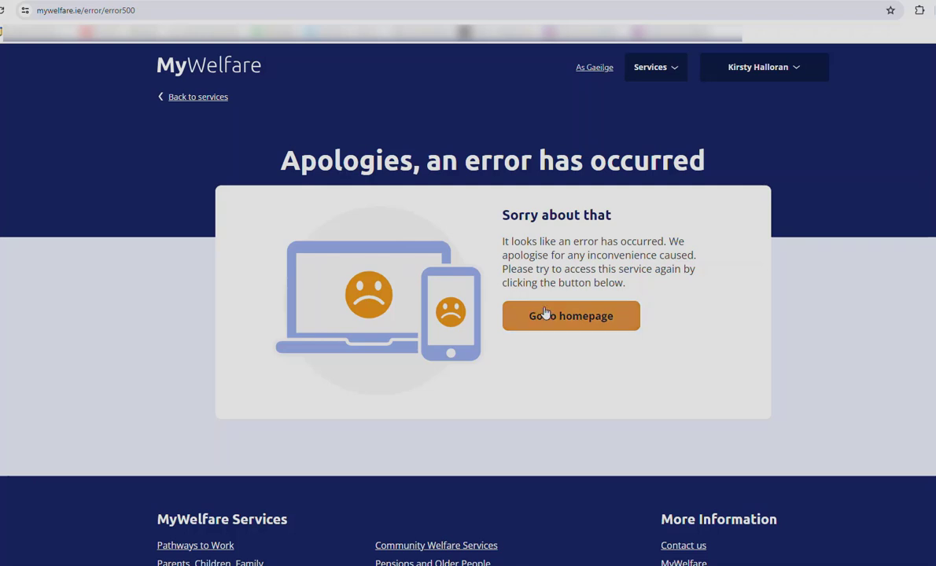
pyautogui.click(639, 68)
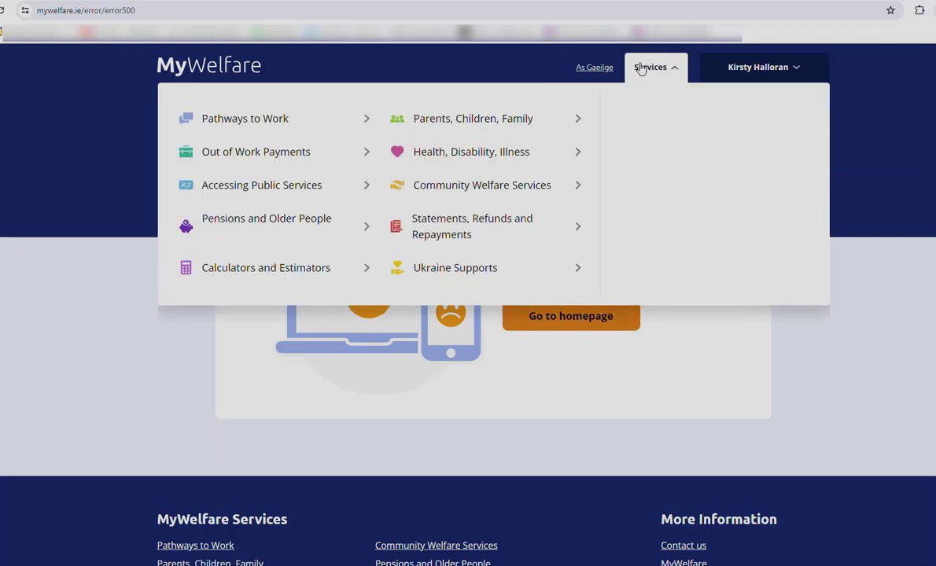
pyautogui.click(745, 70)
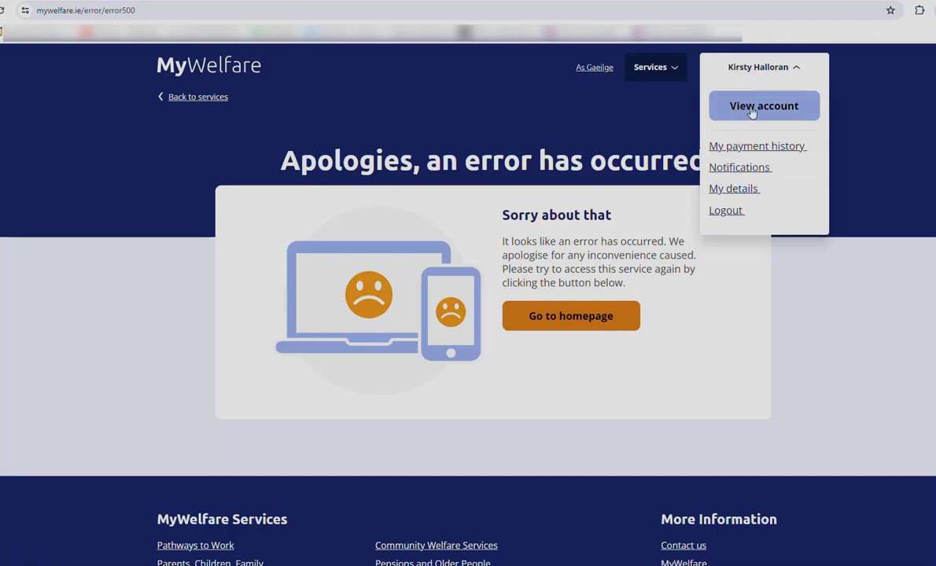
# - Read the approved Dental Benefit eligibility notification expiring 26 October 2024, then return to Notifications
pyautogui.click(743, 171)
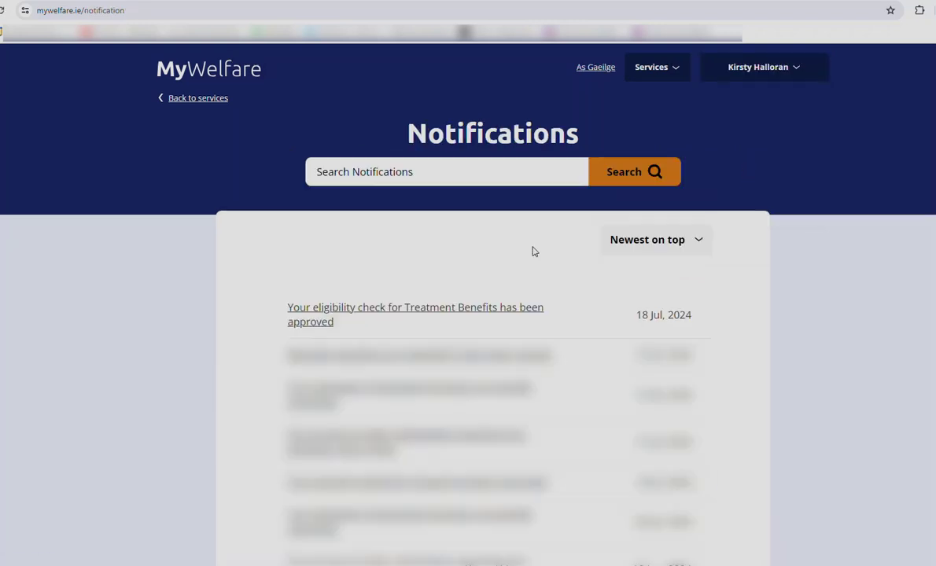
pyautogui.click(437, 314)
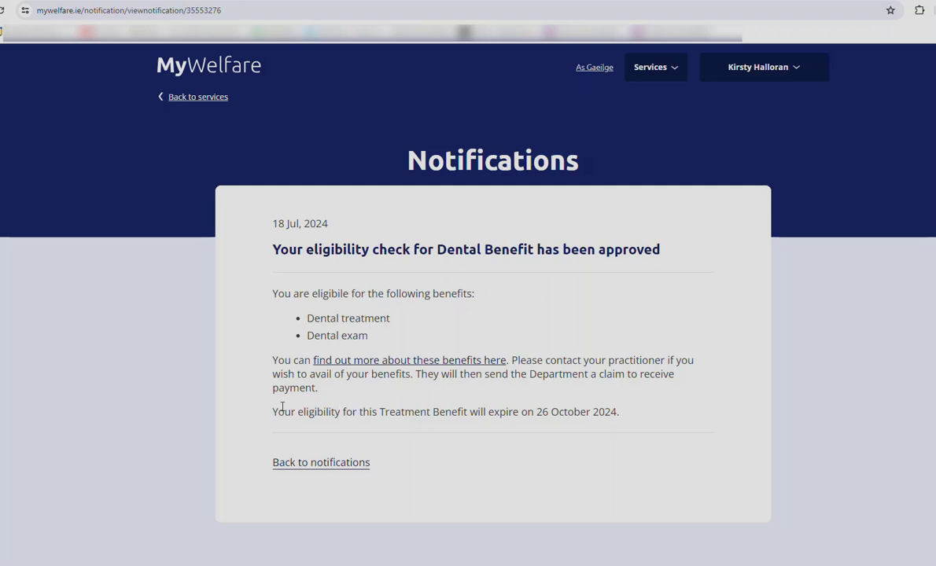
pyautogui.moveTo(275, 409); pyautogui.dragTo(626, 420)
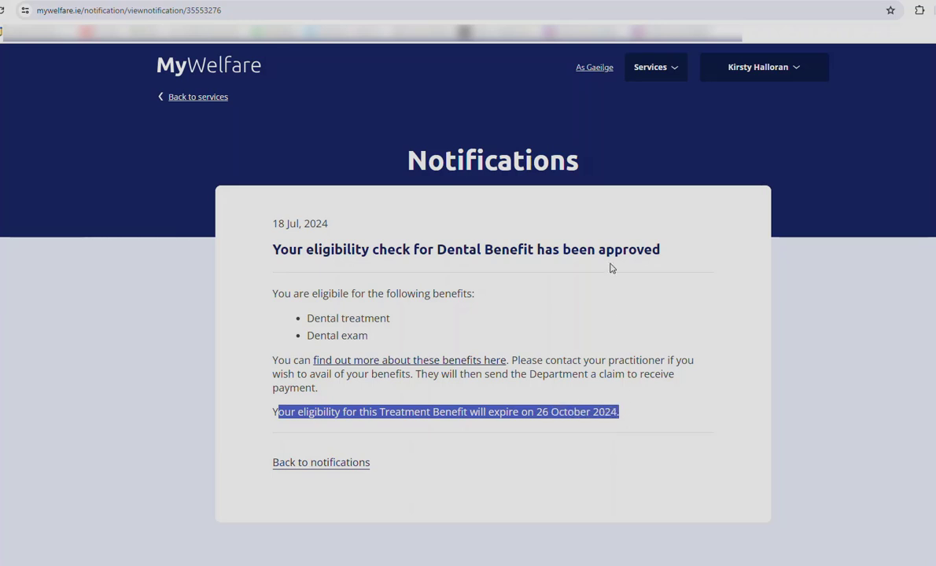
pyautogui.click(574, 235)
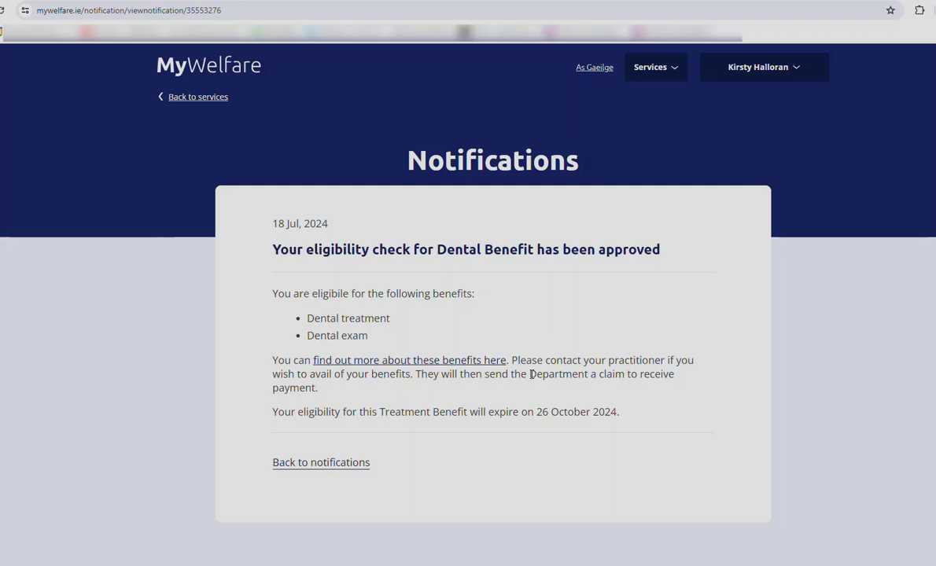
pyautogui.click(795, 78)
pyautogui.click(755, 169)
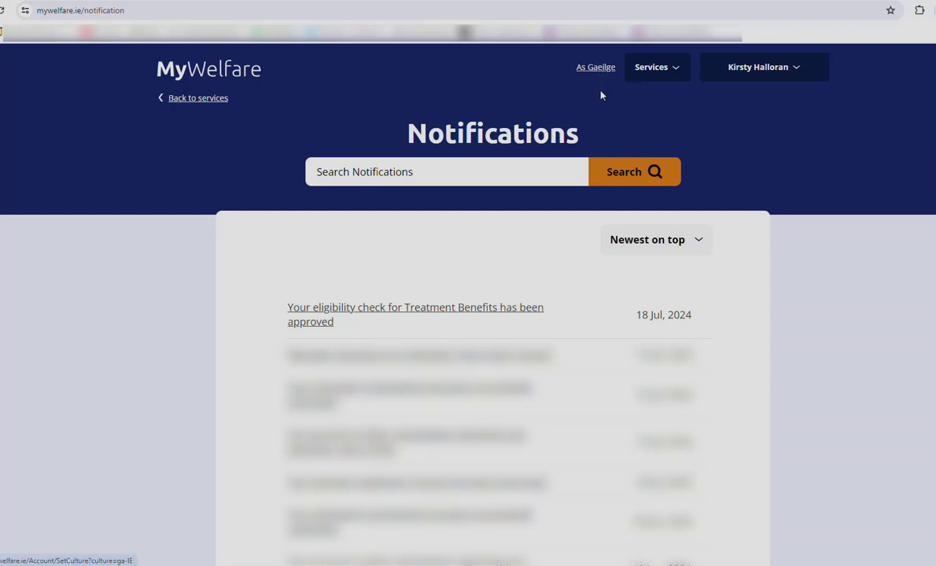
# - Open the Contribution Statement page under Services > Statements, Refunds and Repayments
pyautogui.click(649, 70)
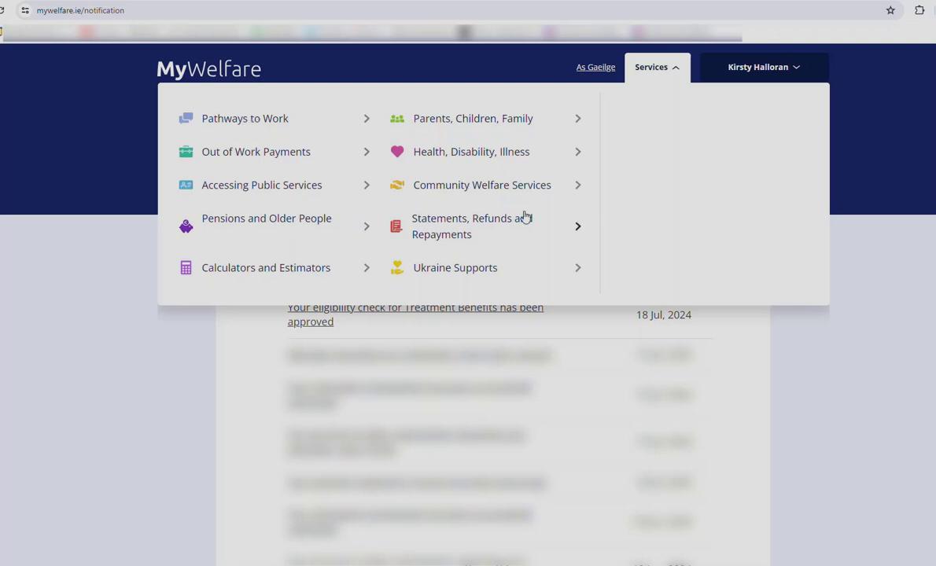
pyautogui.click(482, 231)
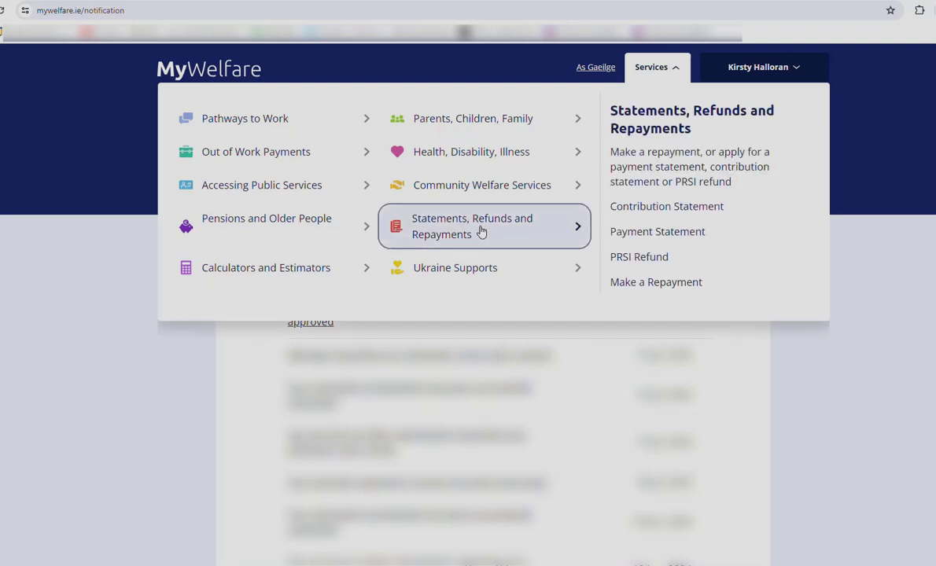
pyautogui.click(640, 208)
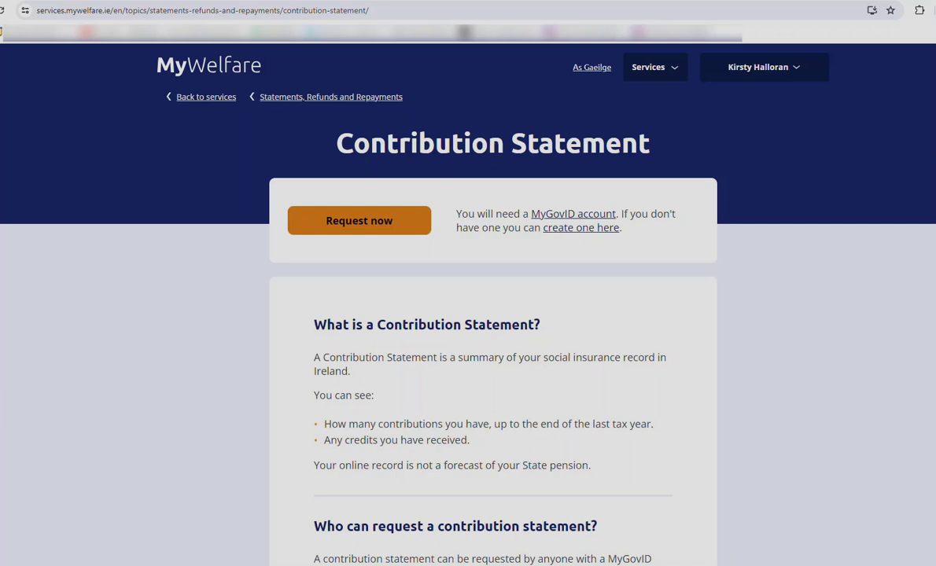
# - Request the contribution statement to show yearly contributions of 52 for 2020–2023
pyautogui.scroll(-2, 467, 298)
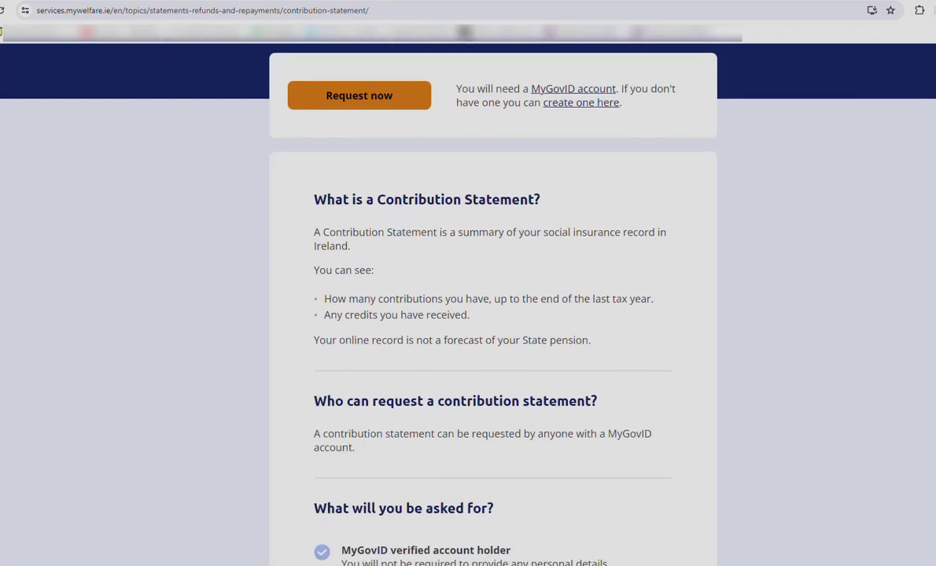
pyautogui.scroll(-4, 467, 298)
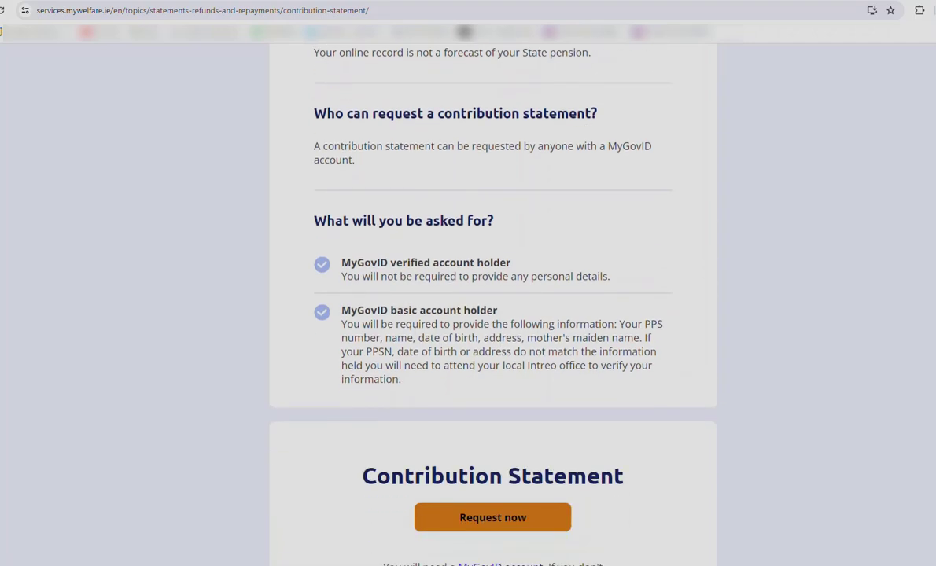
pyautogui.scroll(-2, 468, 298)
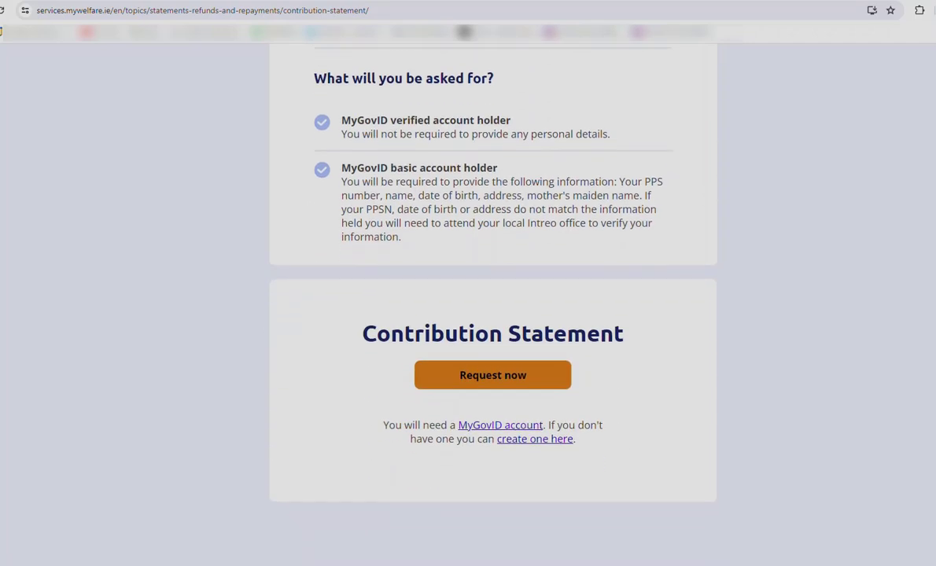
pyautogui.scroll(6, 468, 299)
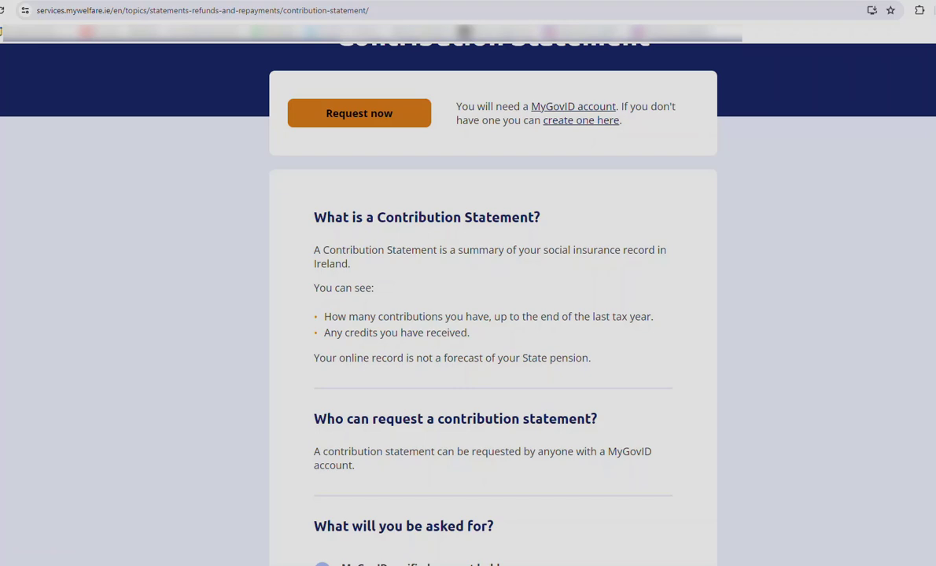
pyautogui.scroll(-2, 570, 281)
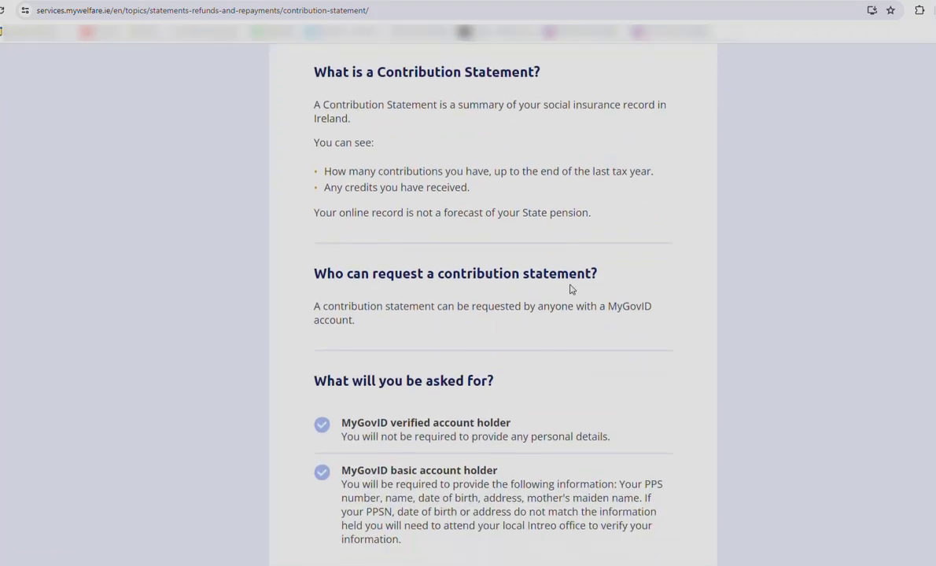
pyautogui.scroll(-3, 570, 289)
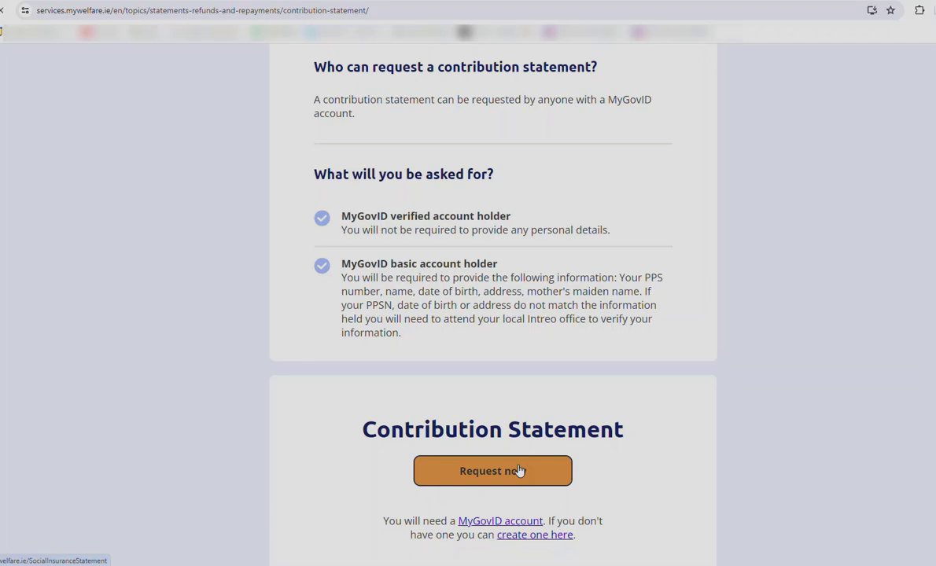
pyautogui.click(519, 470)
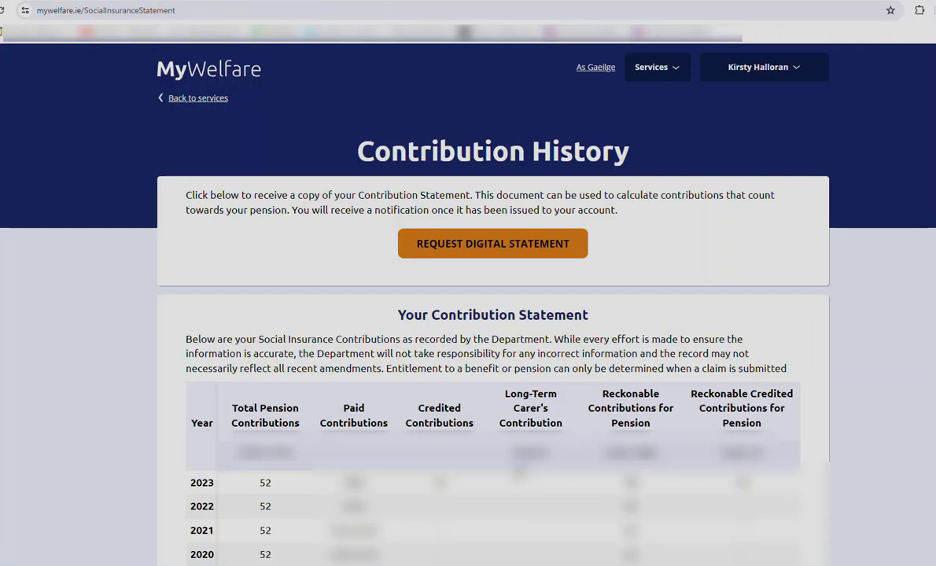
pyautogui.scroll(-1, 518, 469)
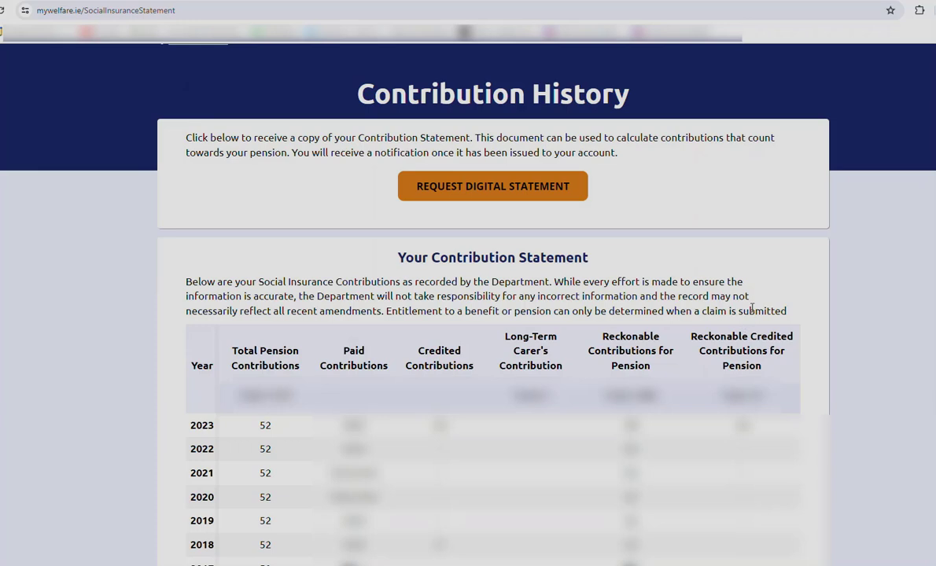
pyautogui.scroll(-2, 742, 323)
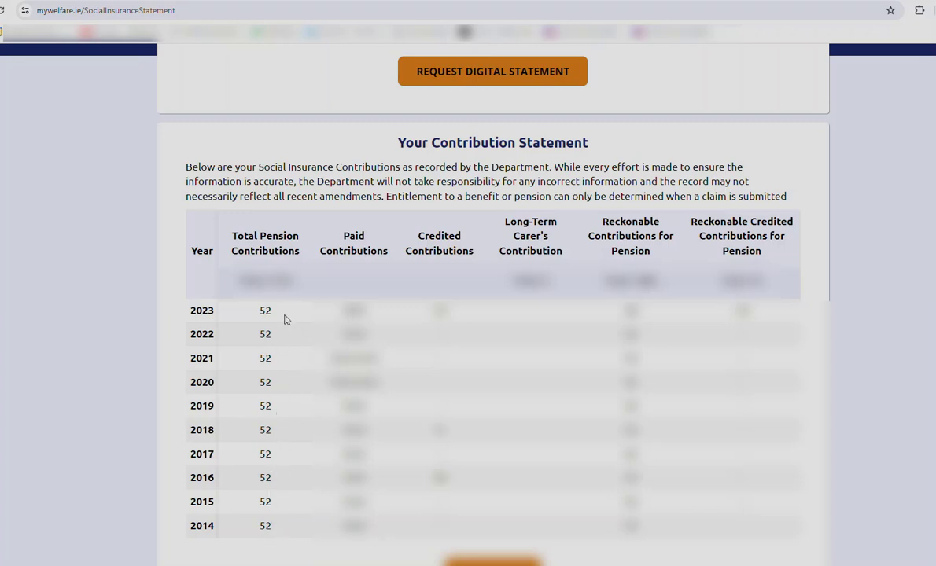
pyautogui.scroll(-1, 262, 415)
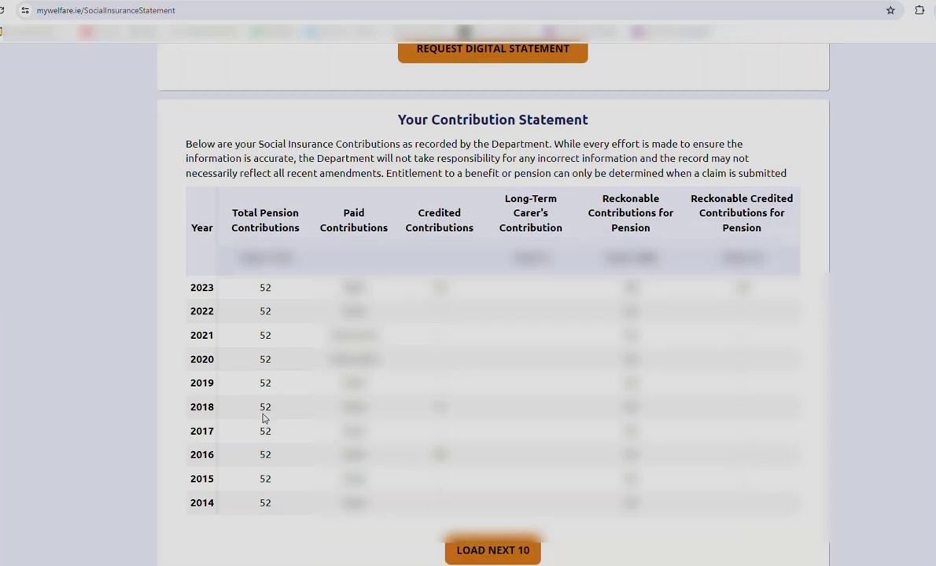
pyautogui.scroll(1, 263, 418)
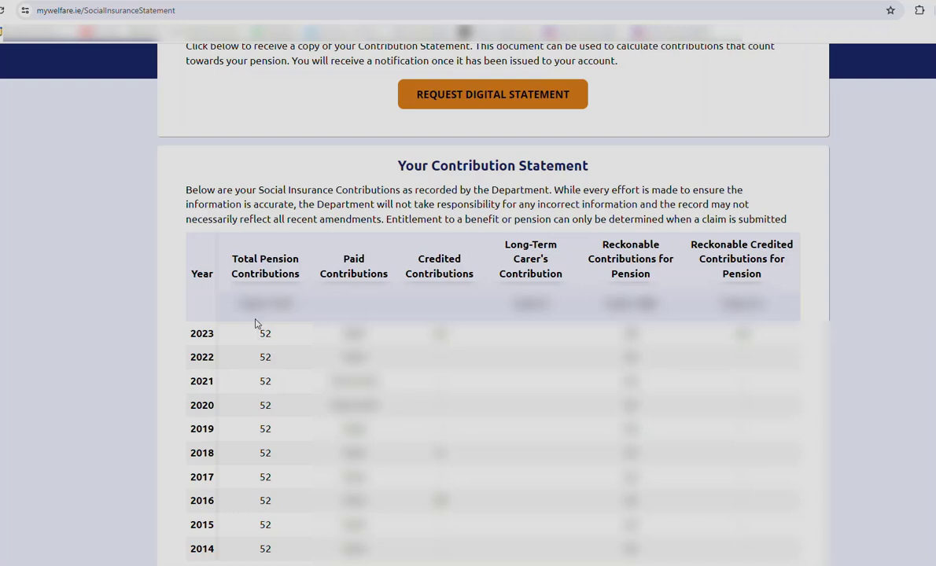
pyautogui.moveTo(240, 305); pyautogui.dragTo(275, 386)
pyautogui.click(252, 312)
pyautogui.scroll(2, 287, 519)
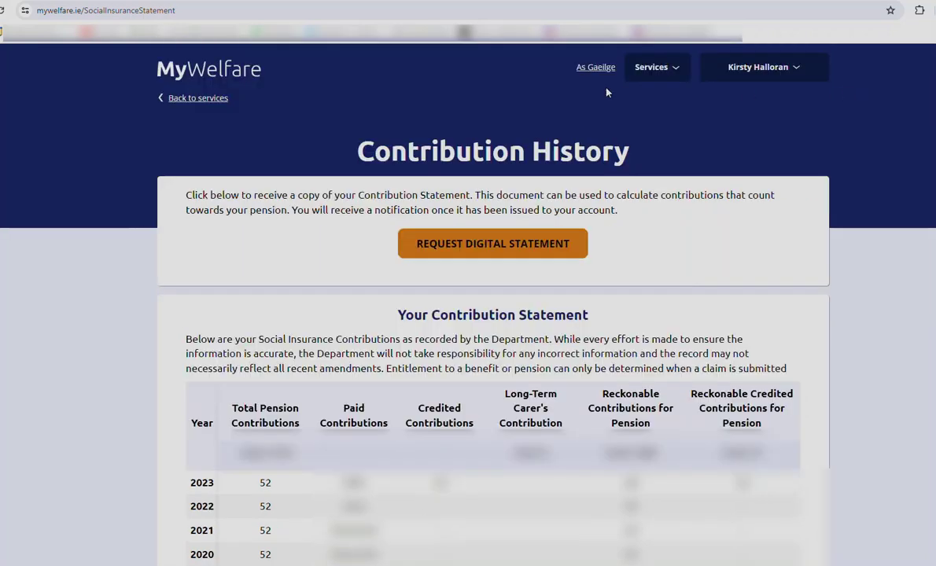
# - Show the Parents, Children, Family services, including Maternity, Paternity and Child Benefit
pyautogui.click(643, 69)
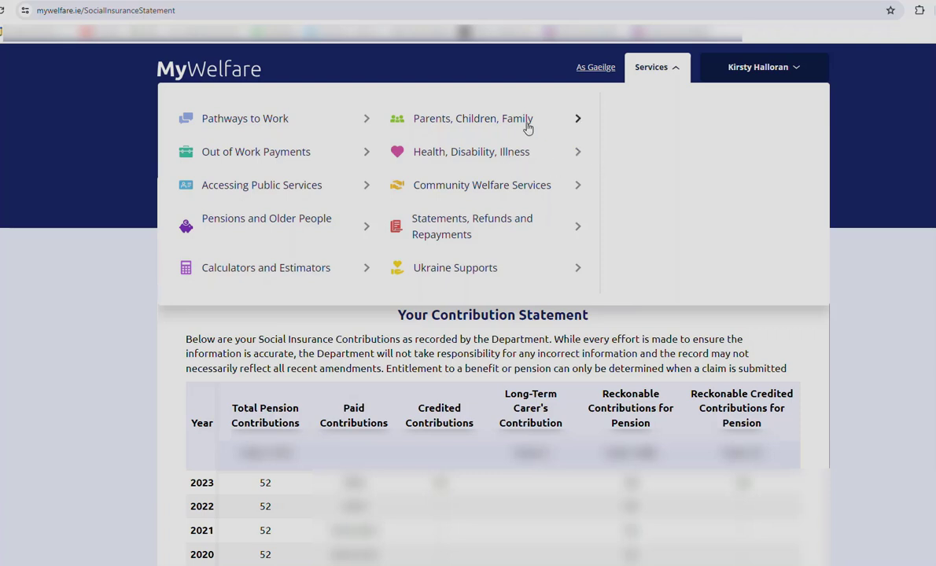
pyautogui.click(495, 122)
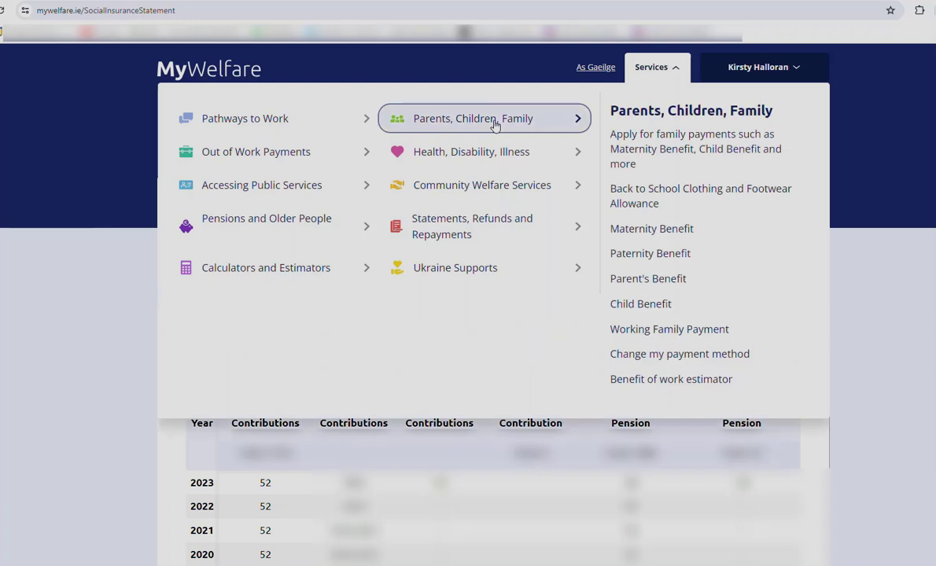